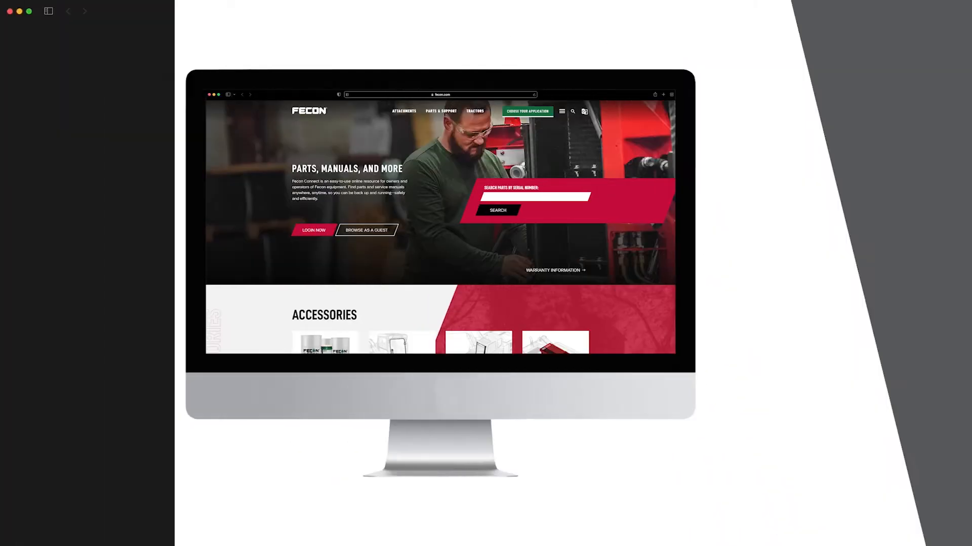
- Go to fecon.com/support in Safari to reach Fecon's Parts, Support, Accessories page
{"action": "type", "text": "fecon."}
{"action": "type", "text": "co"}
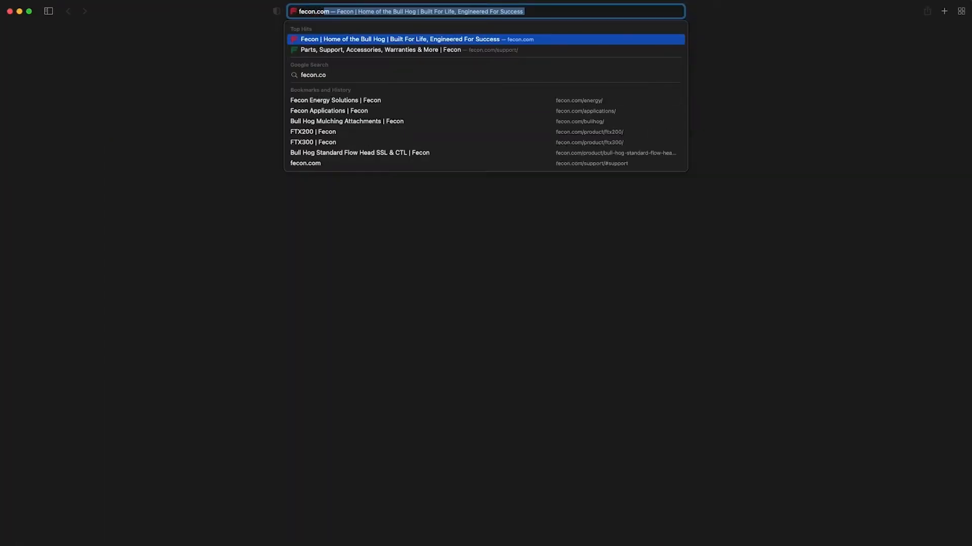
{"action": "type", "text": "m/support"}
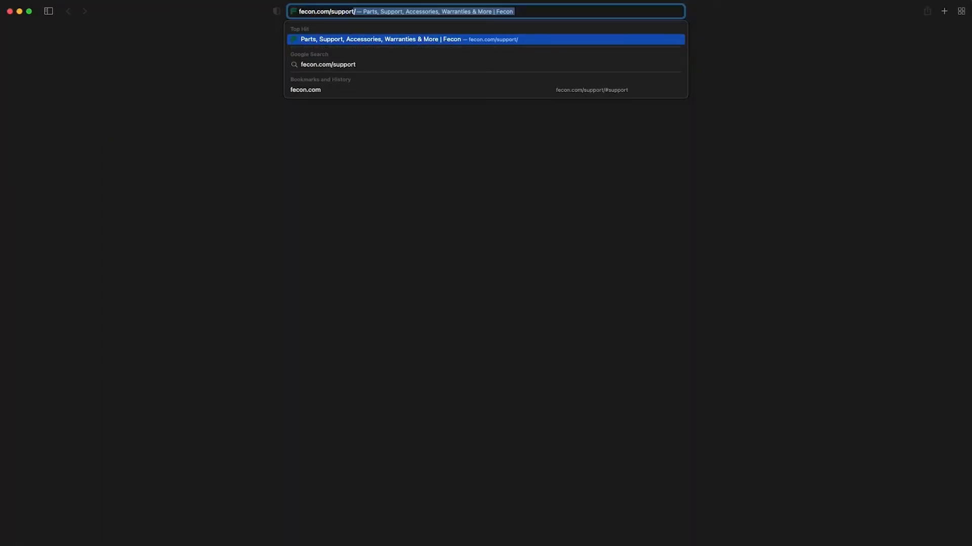
{"action": "key", "text": "Return"}
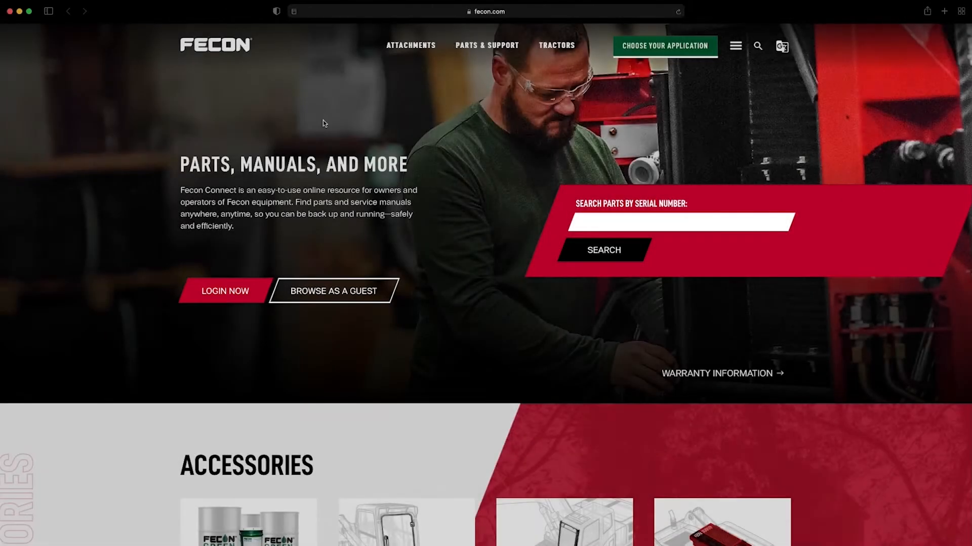
- Log in to Fecon Connect with the account username and password, reaching the Browse categories page
{"action": "left_click", "coordinate": [201, 289]}
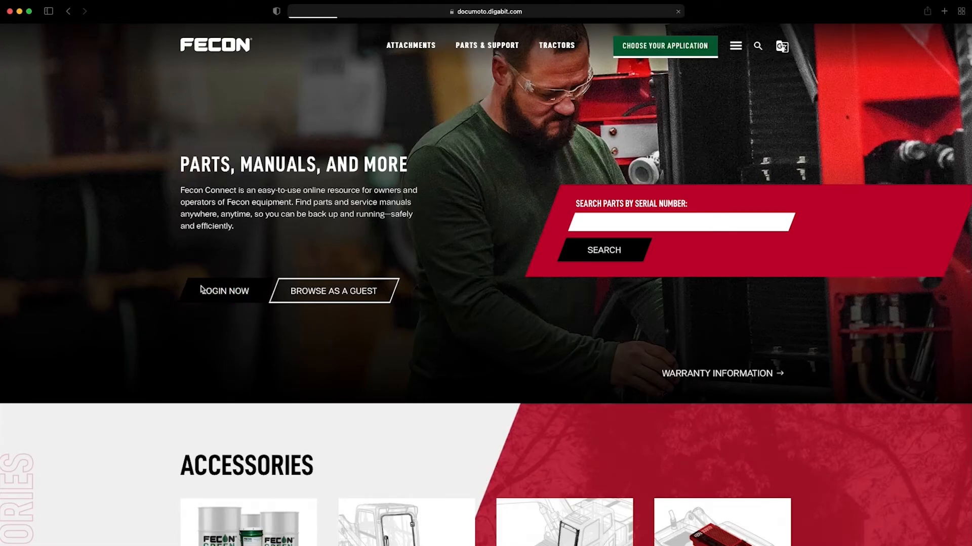
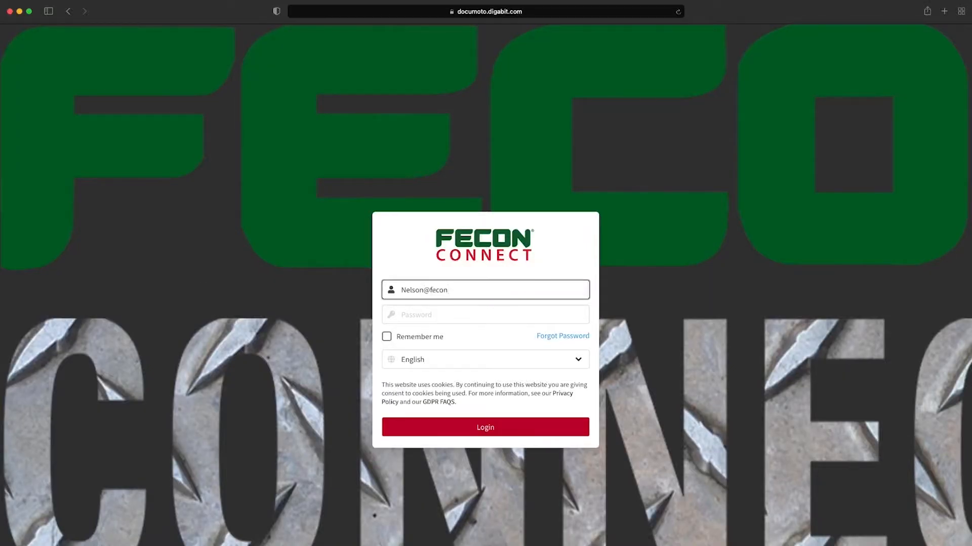
{"action": "key", "text": "Tab"}
{"action": "type", "text": "••••••"}
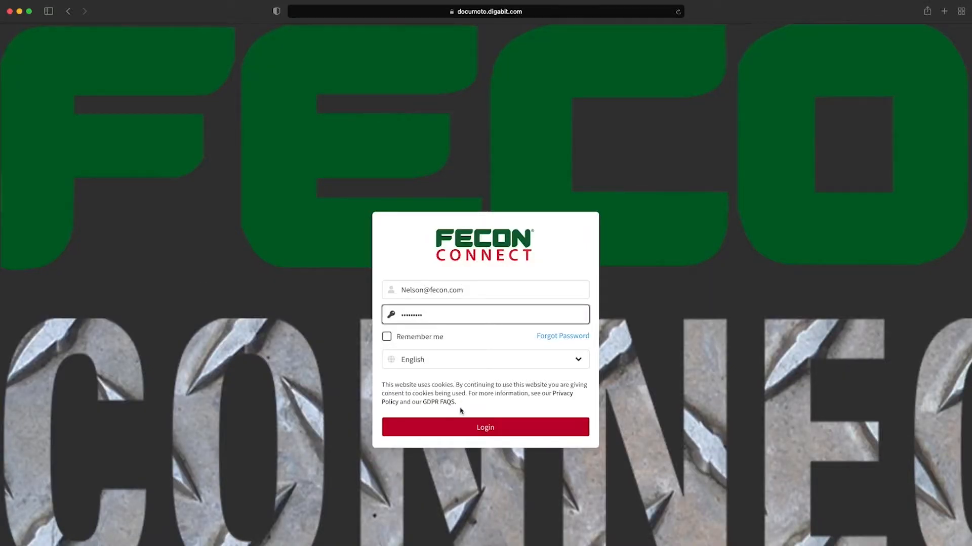
{"action": "left_click", "coordinate": [485, 428]}
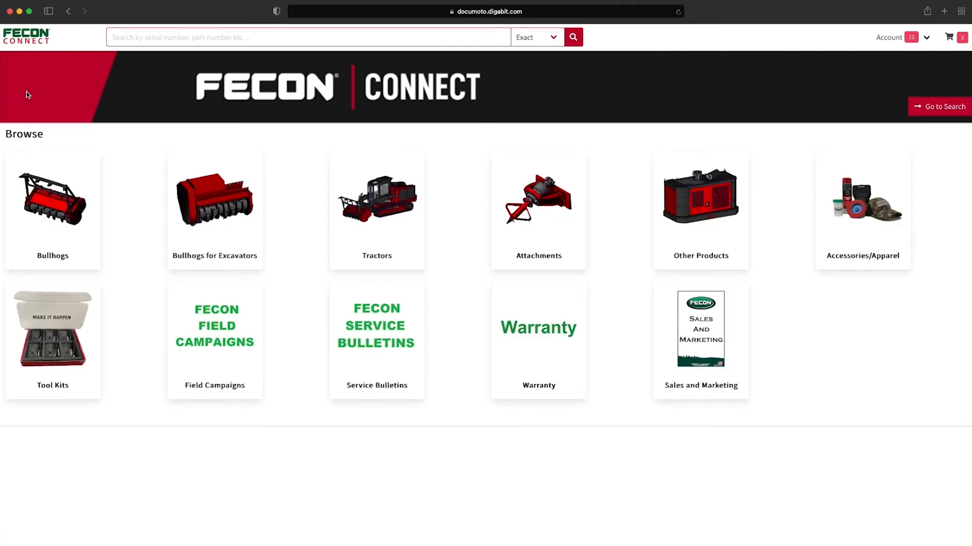
{"action": "left_click", "coordinate": [129, 40]}
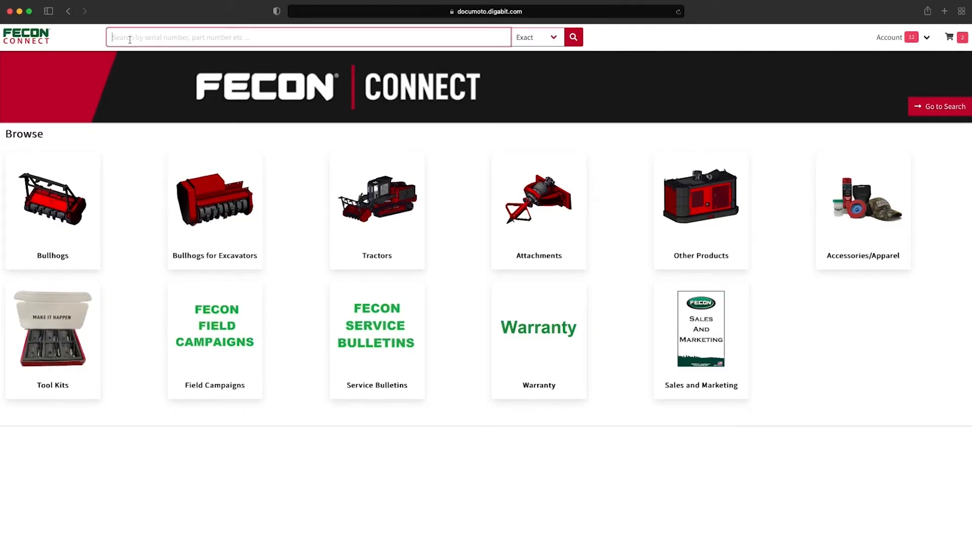
- Search serial number 00bh074011565 and open its BH074SS3 Parts Manual
{"action": "type", "text": "00bh0"}
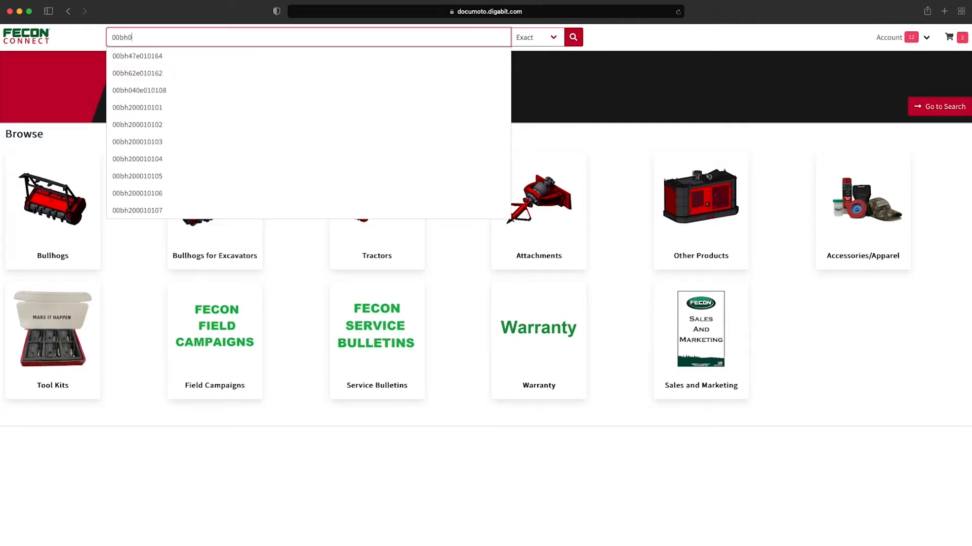
{"action": "type", "text": "740"}
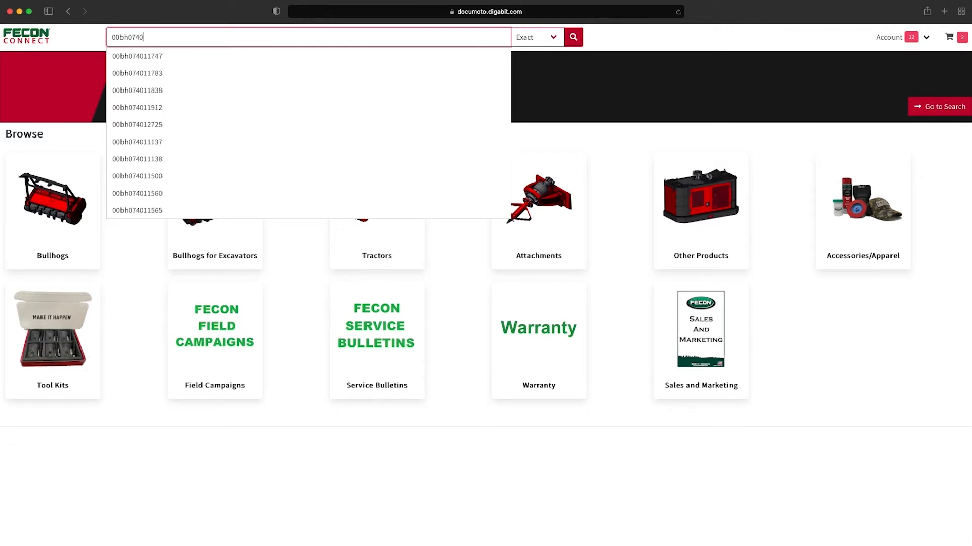
{"action": "left_click", "coordinate": [142, 210]}
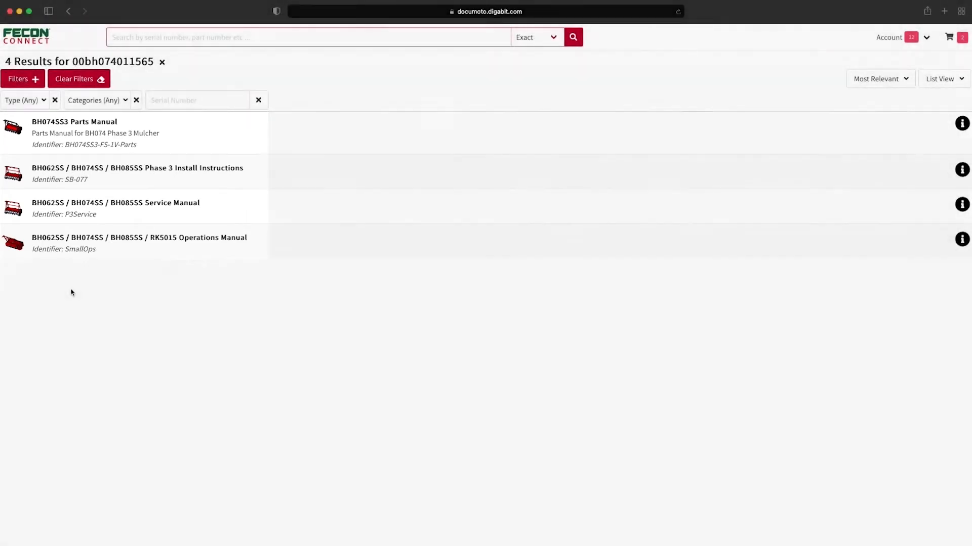
{"action": "left_click", "coordinate": [99, 124]}
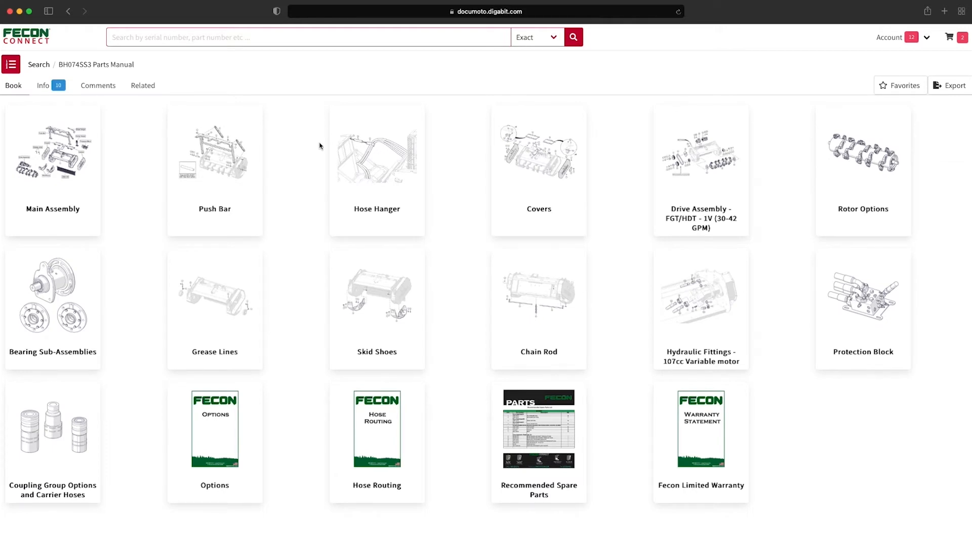
- View the HYD TANK COVER STRAP/HOSE GUIDE details in Hose Hanger, then return to the manual sections
{"action": "left_click", "coordinate": [356, 169]}
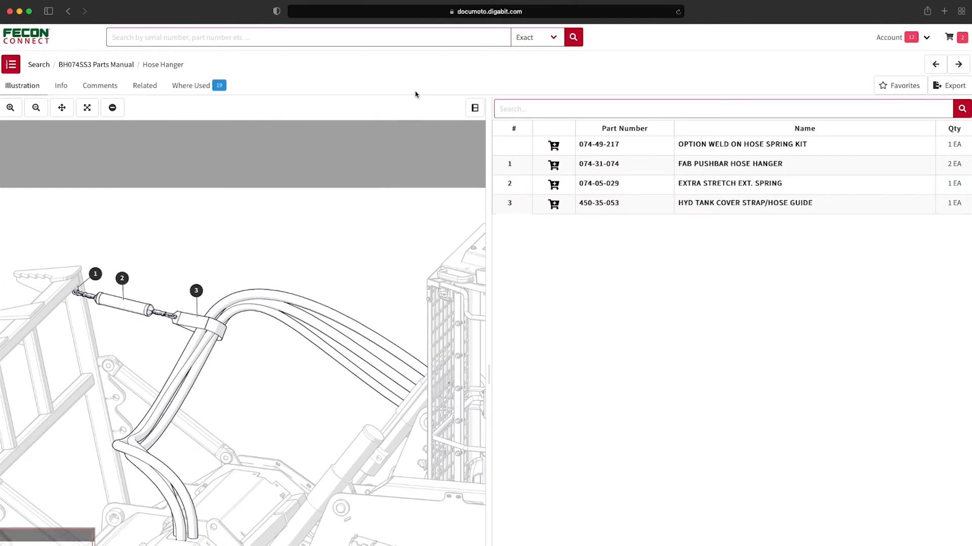
{"action": "left_click", "coordinate": [704, 202]}
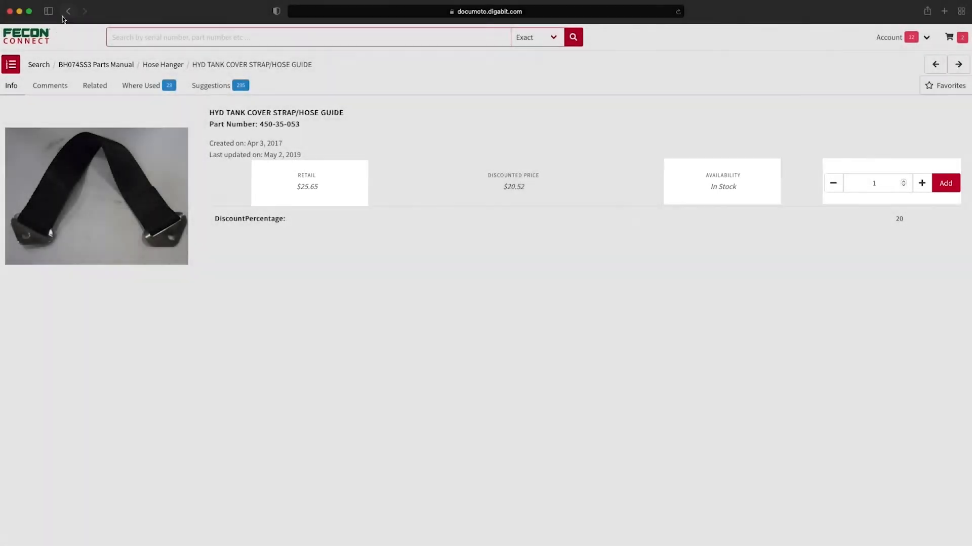
{"action": "left_click", "coordinate": [68, 10]}
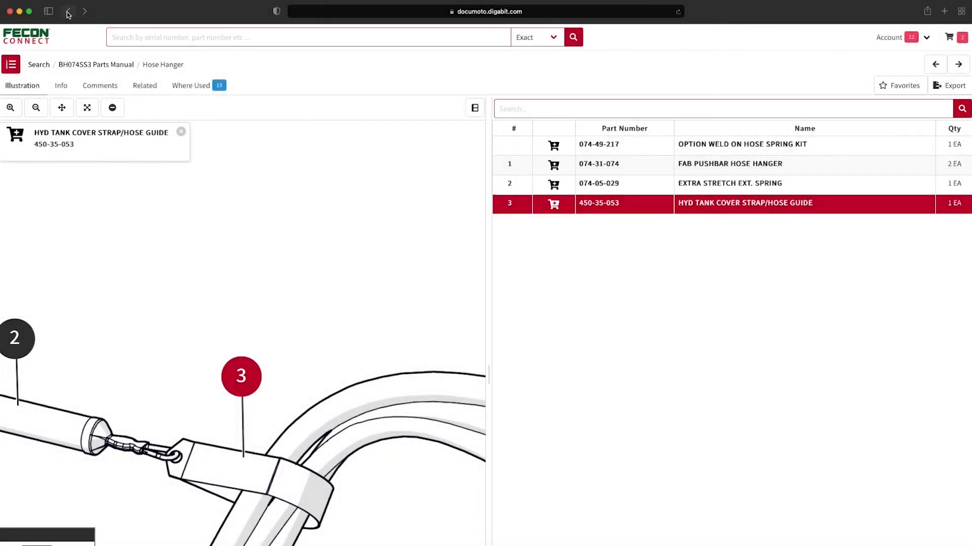
{"action": "left_click", "coordinate": [68, 11]}
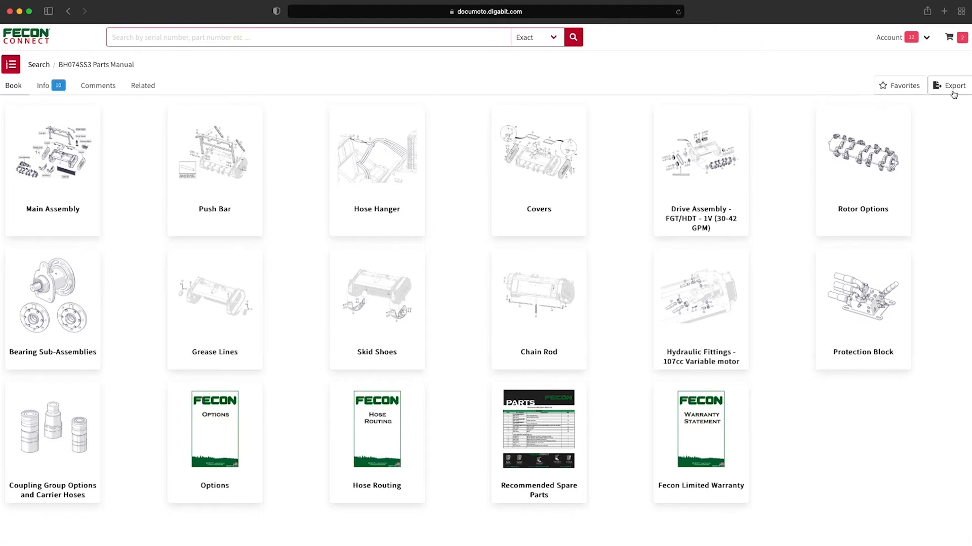
- Submit a PDF export of the BH074SS3 Parts Manual with images and parts list
{"action": "left_click", "coordinate": [953, 95]}
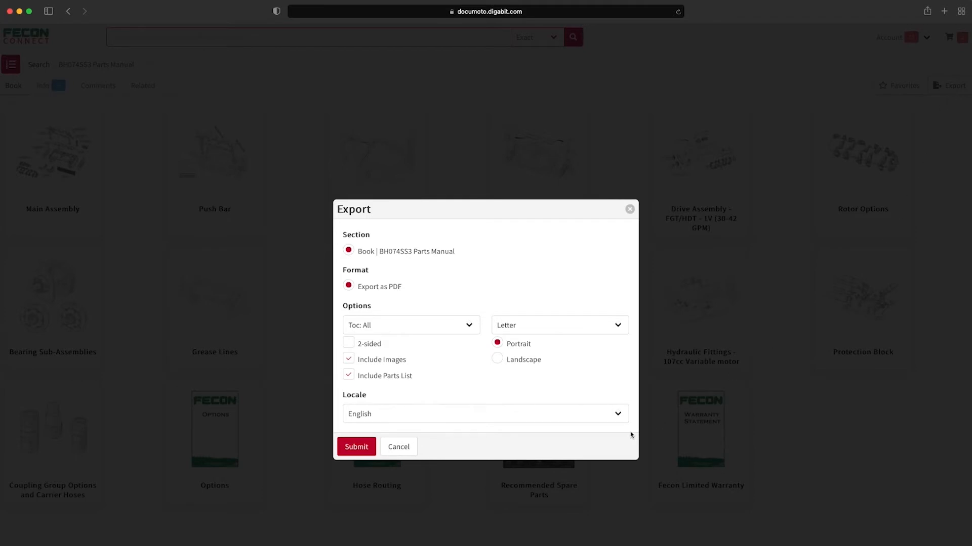
{"action": "left_click", "coordinate": [363, 449]}
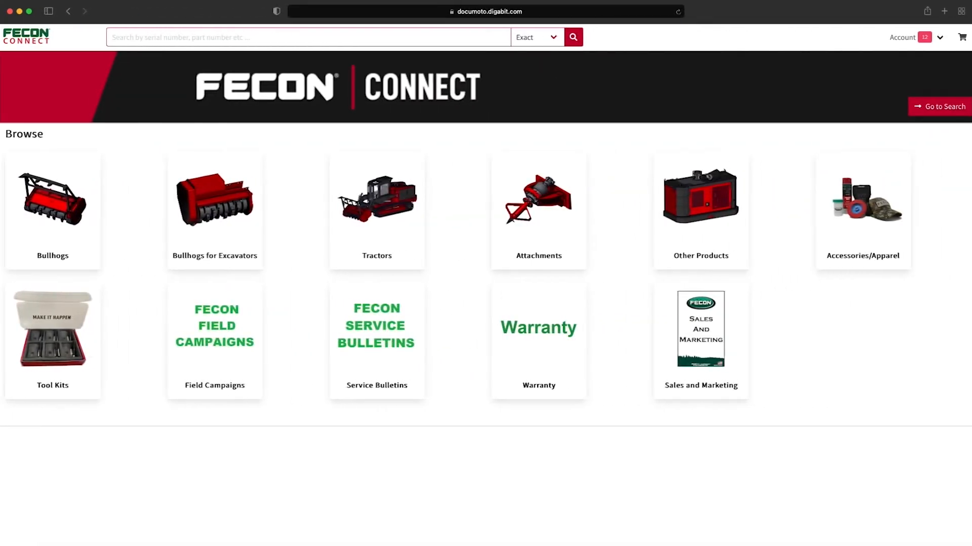
- Browse Bullhogs > BH074 > SS and open the BH074SS3 Omnibus Parts Manual
{"action": "left_click", "coordinate": [51, 167]}
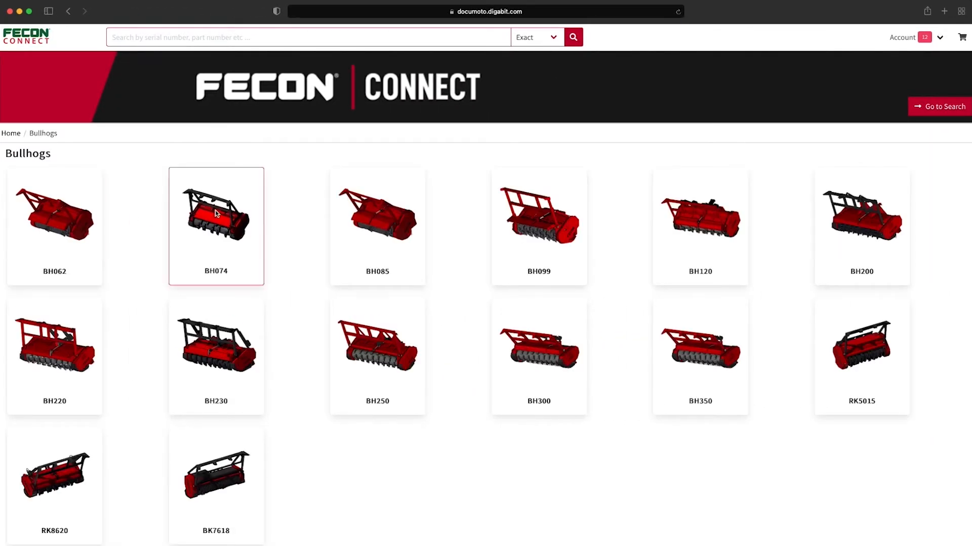
{"action": "left_click", "coordinate": [215, 211]}
{"action": "left_click", "coordinate": [68, 216]}
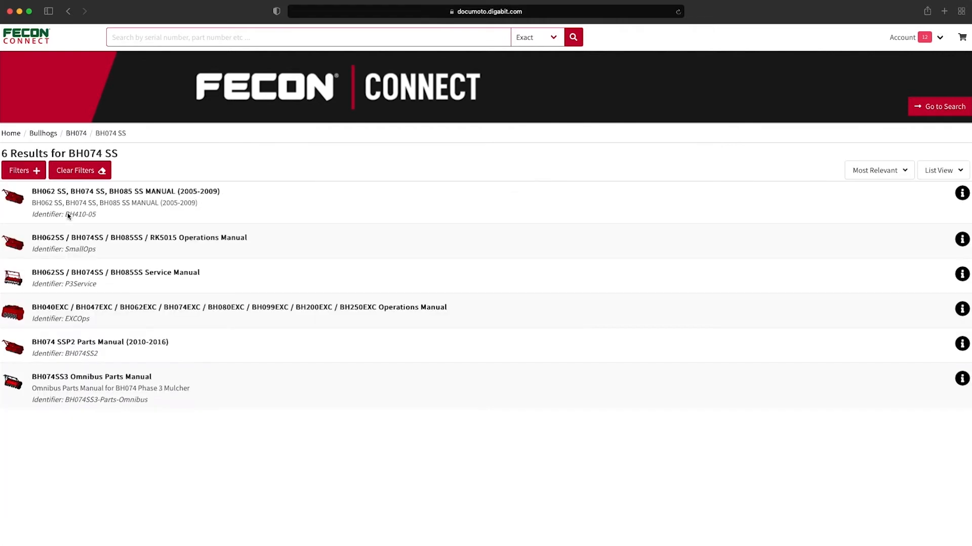
{"action": "left_click", "coordinate": [104, 378]}
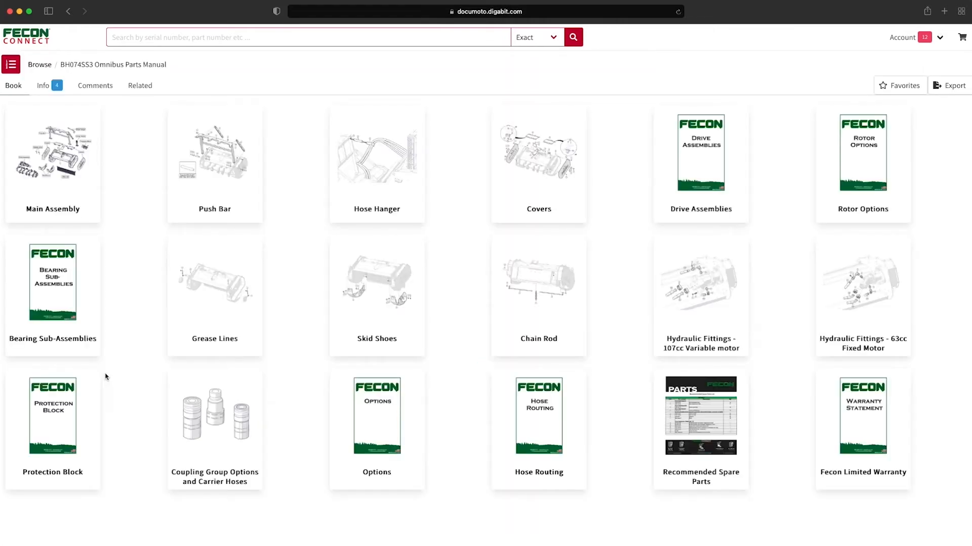
- Find the Skid Shoes page via contents search, add lock nut N10-11L-8 to the cart, and view the cart
{"action": "left_click", "coordinate": [15, 67]}
{"action": "type", "text": "shoe"}
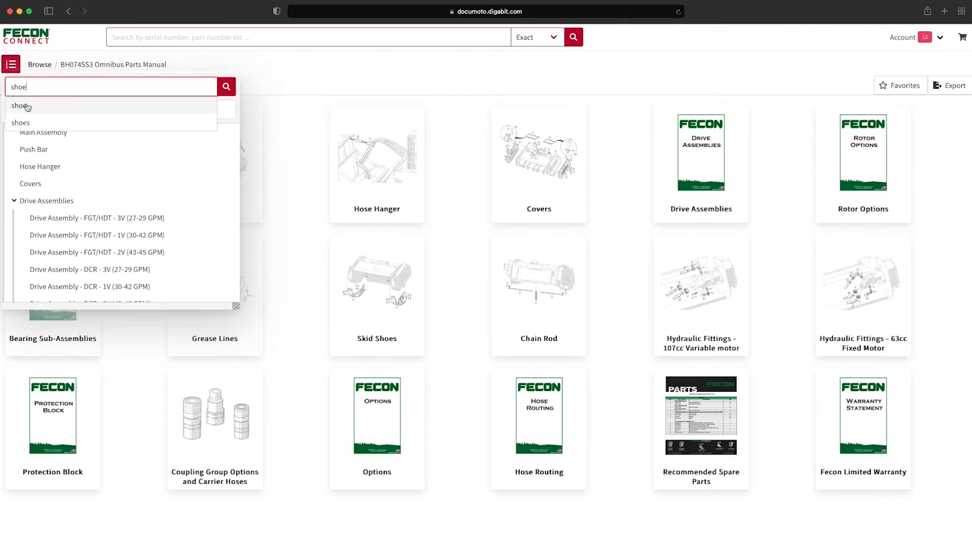
{"action": "key", "text": "Return"}
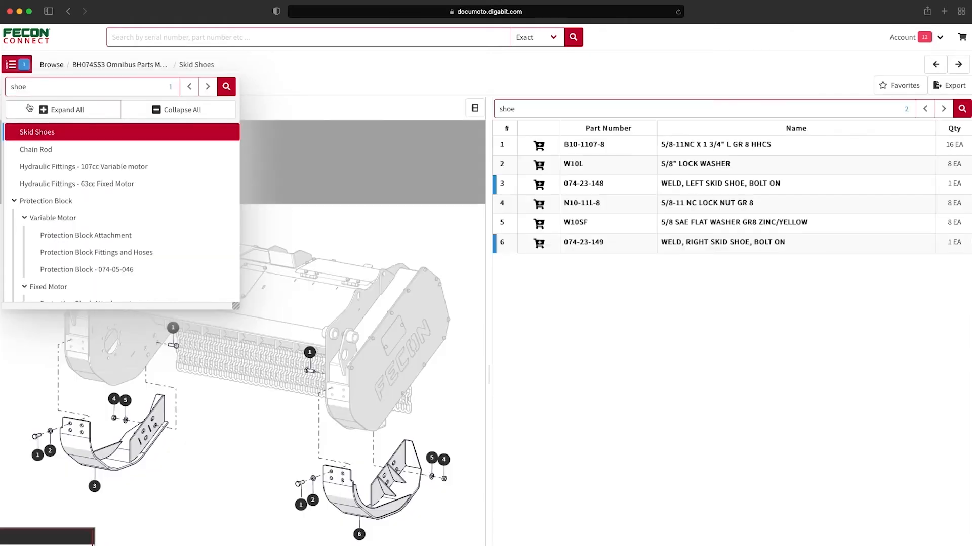
{"action": "scroll", "coordinate": [357, 501], "scroll_direction": "up", "scroll_amount": 5}
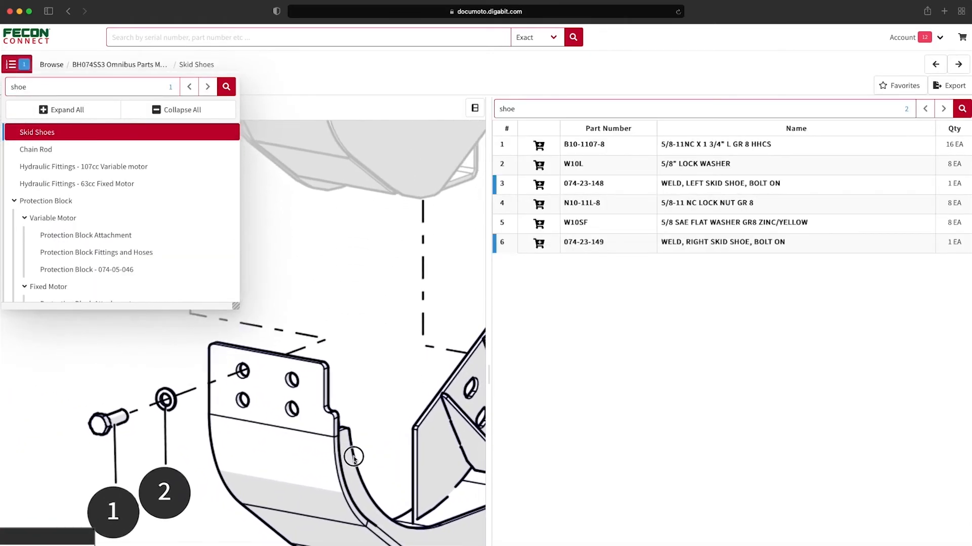
{"action": "scroll", "coordinate": [327, 431], "scroll_direction": "down", "scroll_amount": 5}
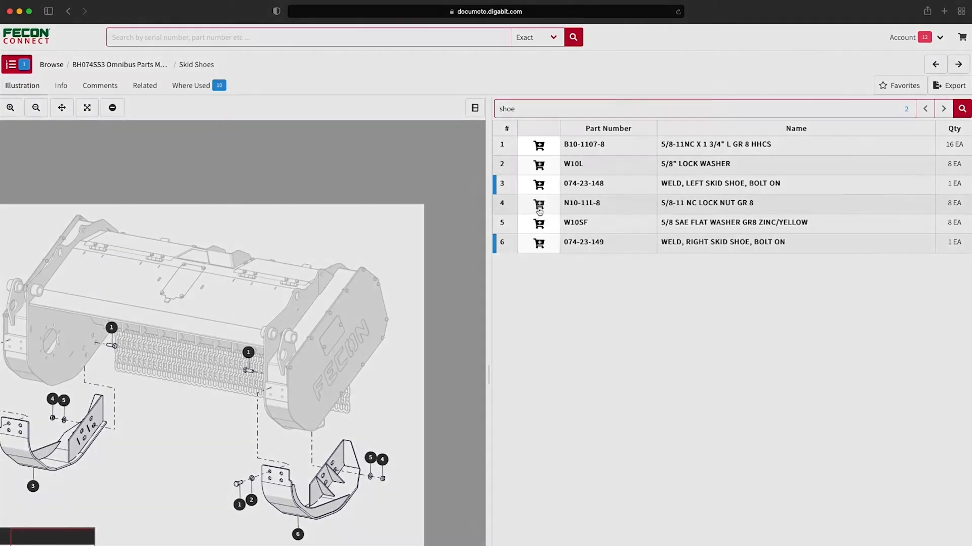
{"action": "left_click", "coordinate": [539, 204]}
{"action": "left_click", "coordinate": [539, 205]}
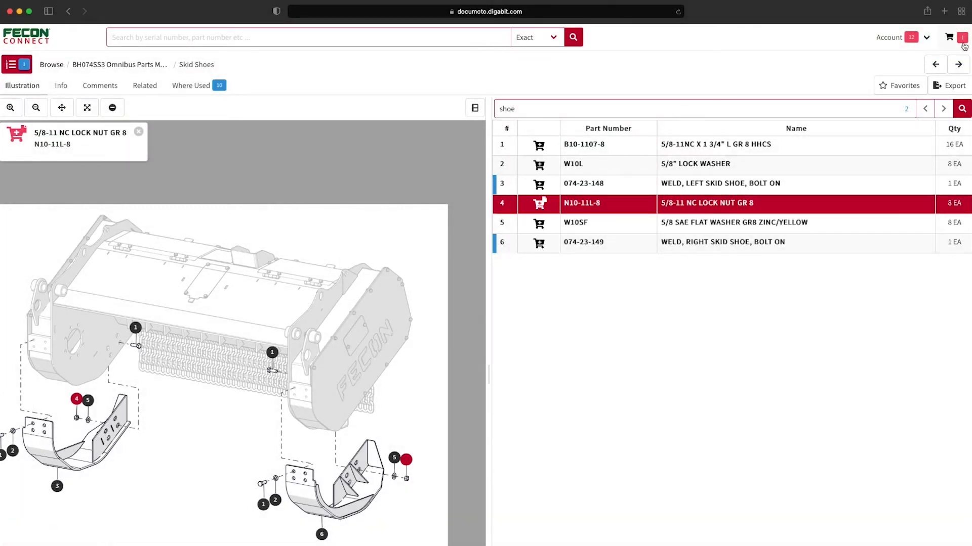
{"action": "left_click", "coordinate": [962, 44]}
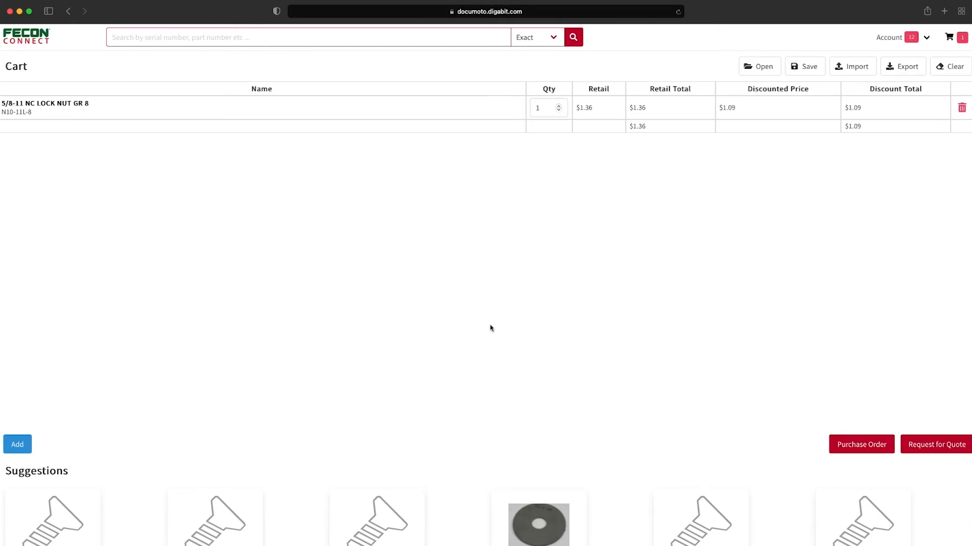
- Quick-add part 320-15-016, TOOL FGT STANDARD DUTY WIDE 45 DEG, to the cart
{"action": "left_click", "coordinate": [24, 445]}
{"action": "type", "text": "3"}
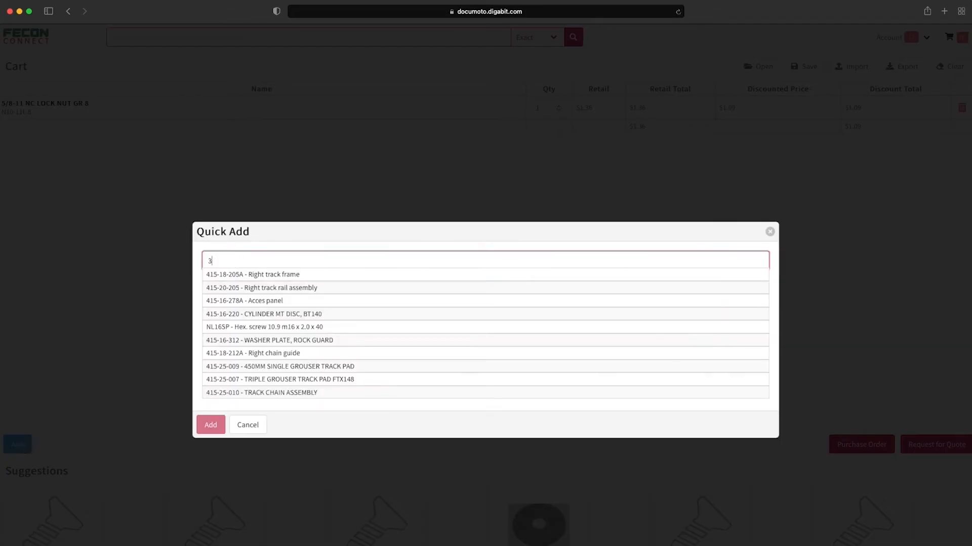
{"action": "type", "text": "20-15-016"}
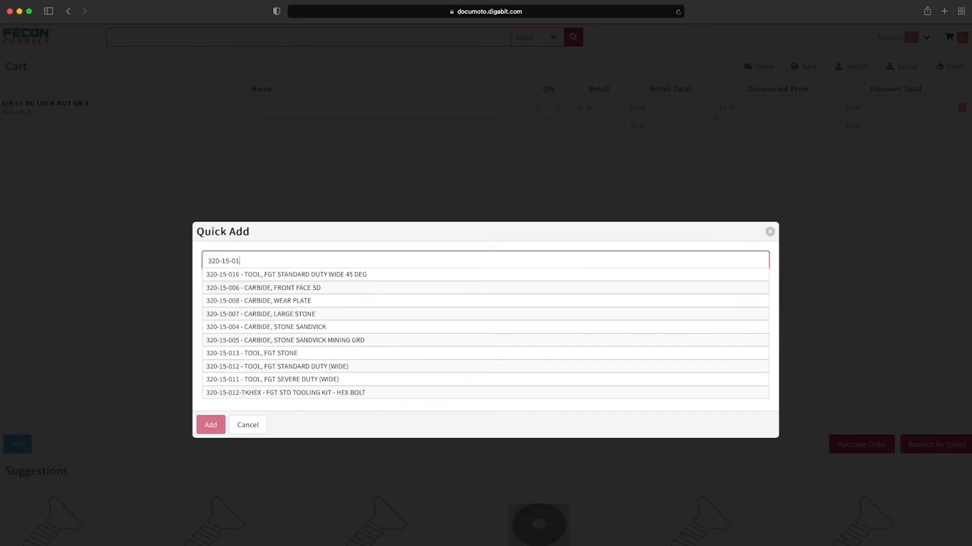
{"action": "left_click", "coordinate": [218, 274]}
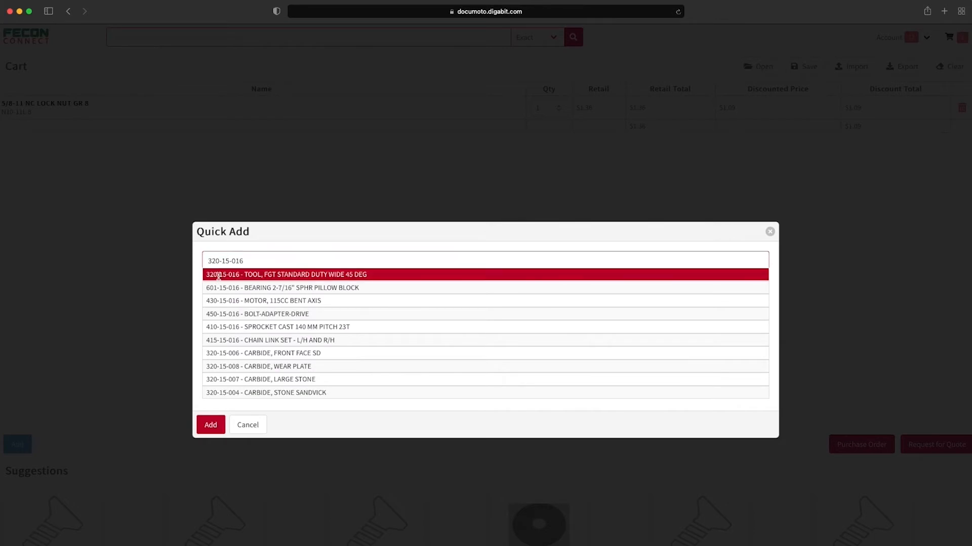
{"action": "left_click", "coordinate": [217, 430]}
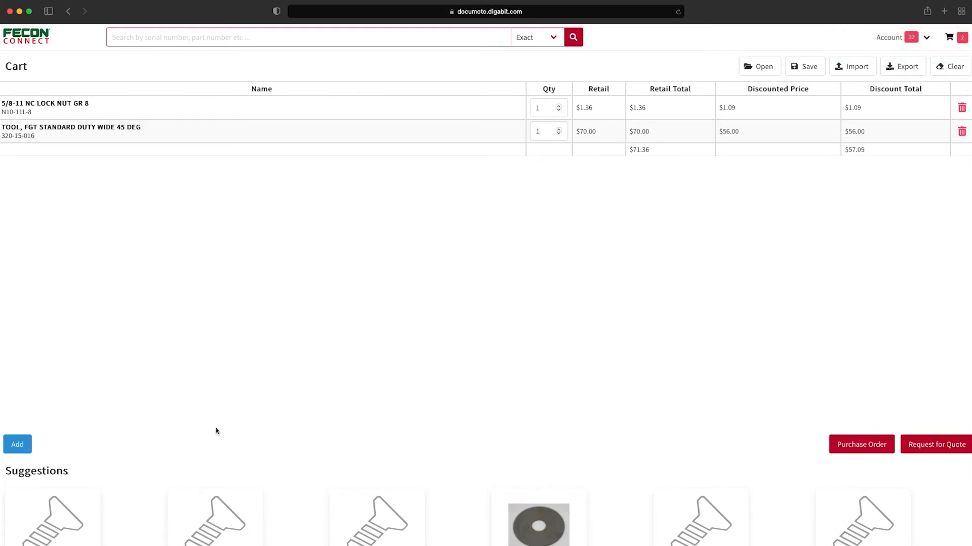
- Save the cart as a new cart named Fecon Order 1 and verify it among saved carts
{"action": "left_click", "coordinate": [803, 70]}
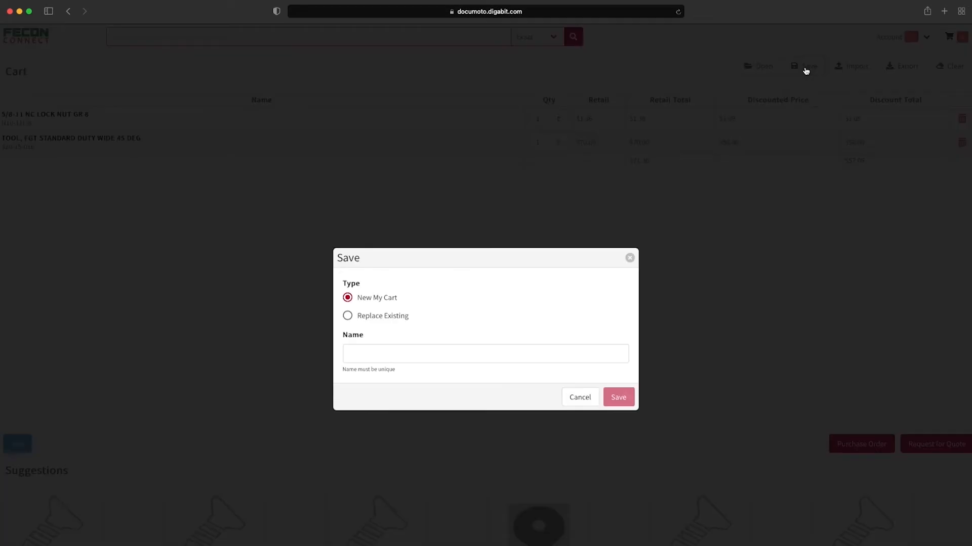
{"action": "left_click", "coordinate": [490, 348]}
{"action": "type", "text": "Fe"}
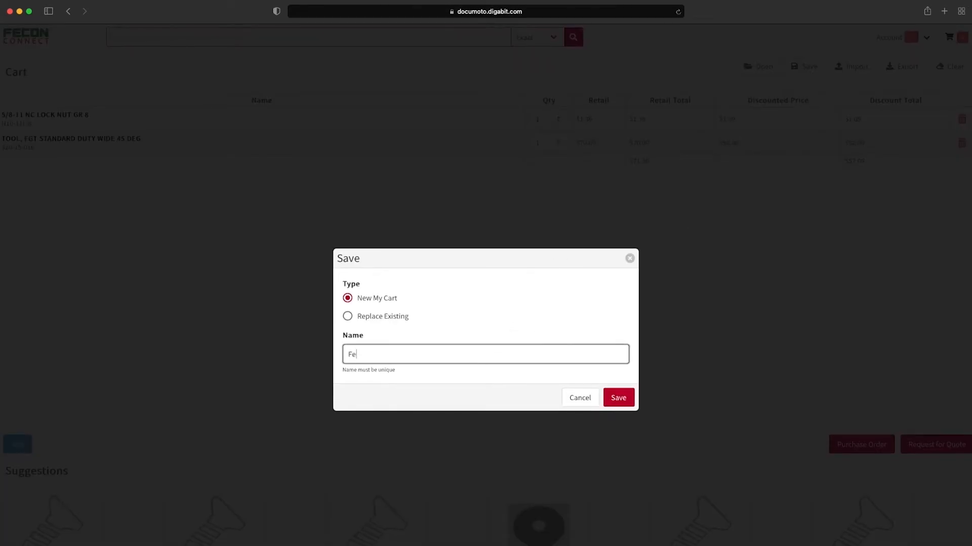
{"action": "type", "text": "con Order 1"}
{"action": "left_click", "coordinate": [611, 395]}
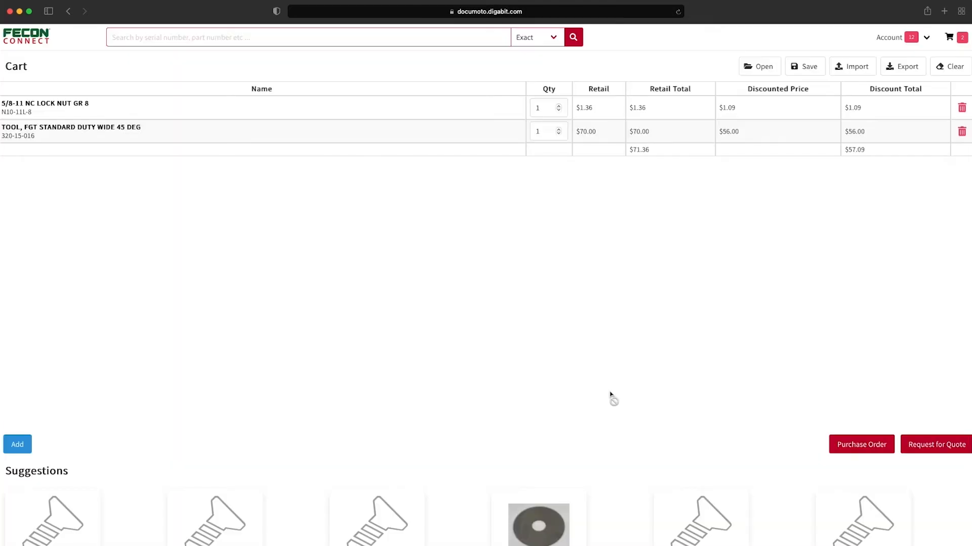
{"action": "left_click", "coordinate": [765, 68]}
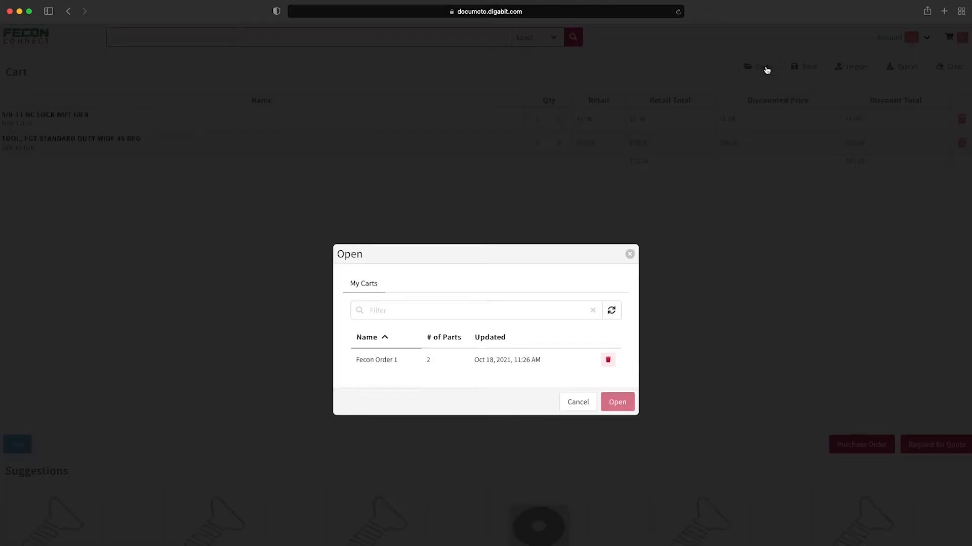
{"action": "left_click", "coordinate": [577, 403]}
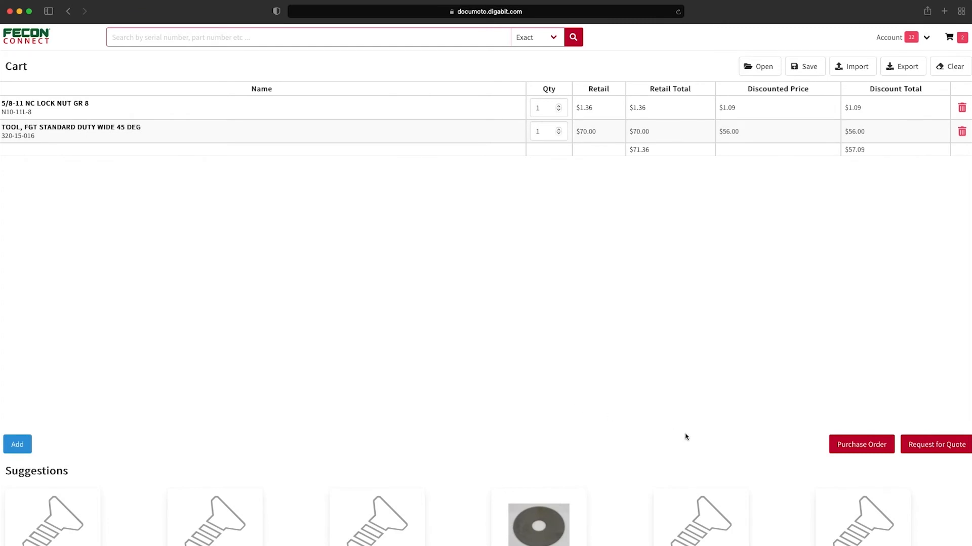
- Open the Purchase Order form for the cart and scroll down to its Parts table
{"action": "left_click", "coordinate": [849, 454]}
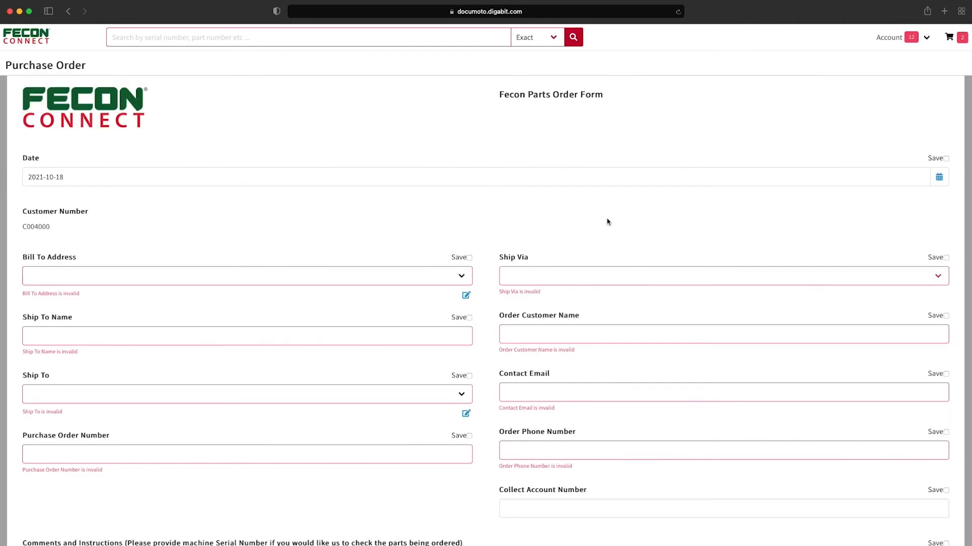
{"action": "scroll", "coordinate": [489, 182], "scroll_direction": "down", "scroll_amount": 5}
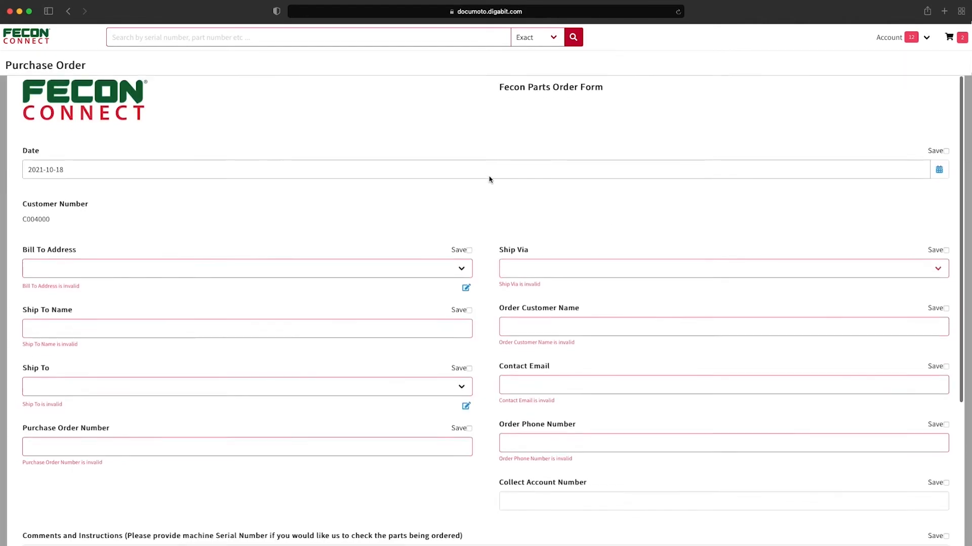
{"action": "scroll", "coordinate": [490, 130], "scroll_direction": "down", "scroll_amount": 5}
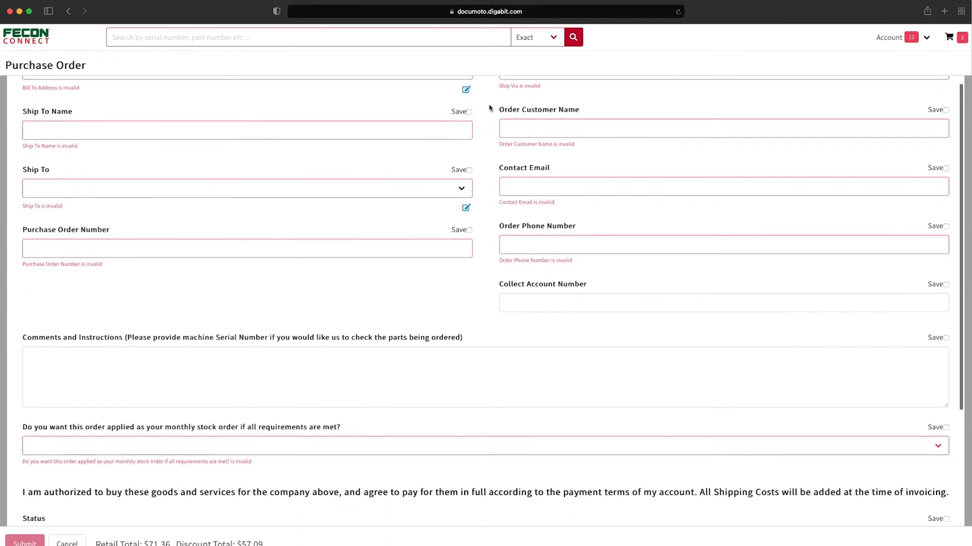
{"action": "scroll", "coordinate": [489, 98], "scroll_direction": "down", "scroll_amount": 5}
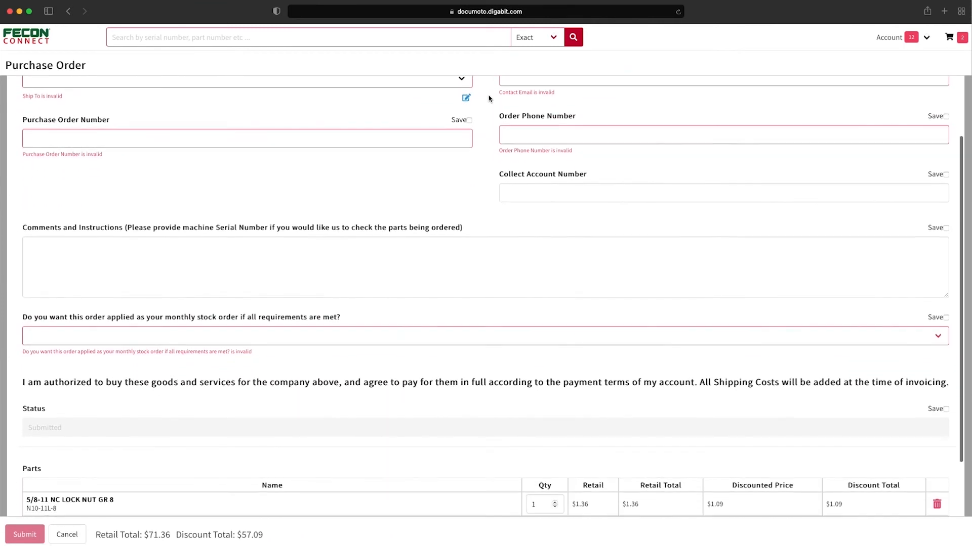
{"action": "scroll", "coordinate": [489, 98], "scroll_direction": "down", "scroll_amount": 2}
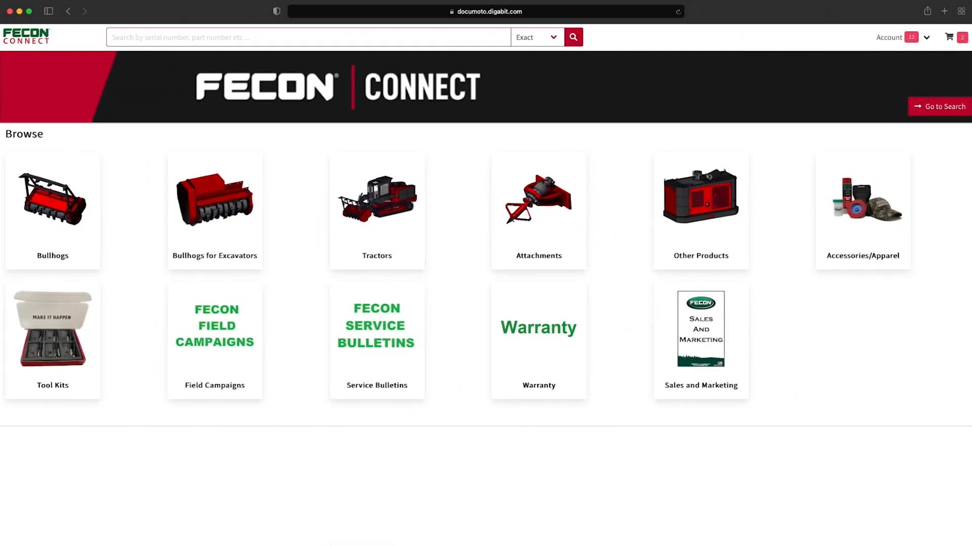
- Open News Items from the Account menu to see announcements, field campaigns and service bulletins
{"action": "left_click", "coordinate": [924, 39]}
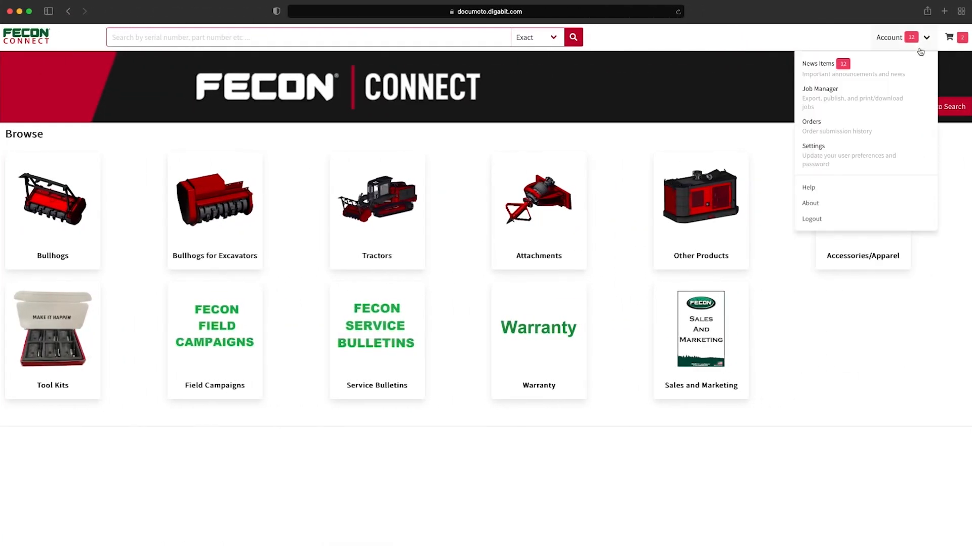
{"action": "left_click", "coordinate": [884, 70]}
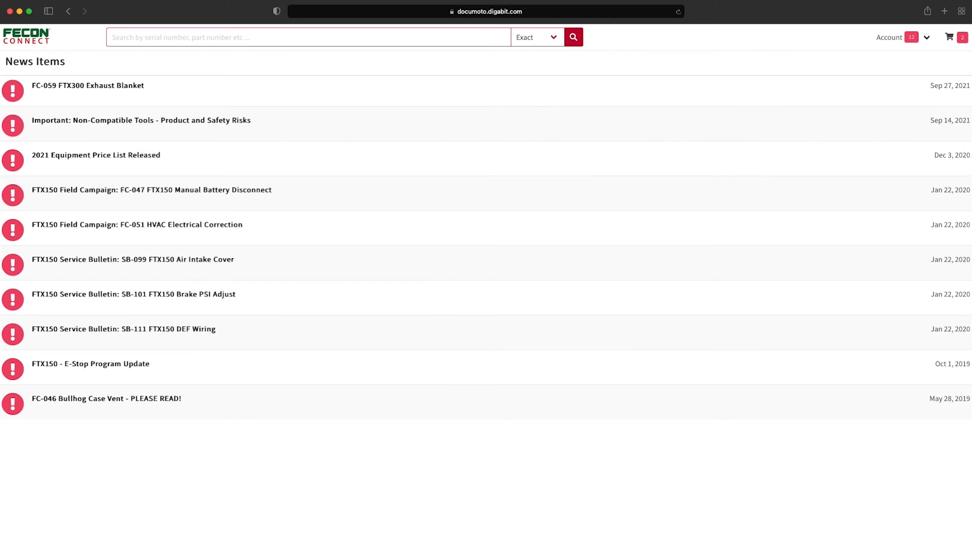
{"action": "left_click", "coordinate": [925, 38]}
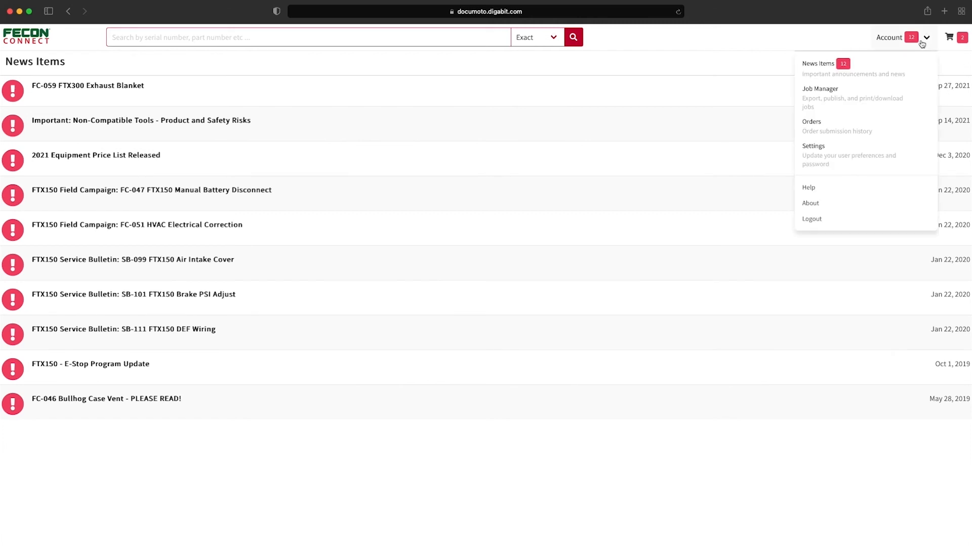
- View the Job Manager page, the order submission history and the user preferences and password settings
{"action": "left_click", "coordinate": [855, 94]}
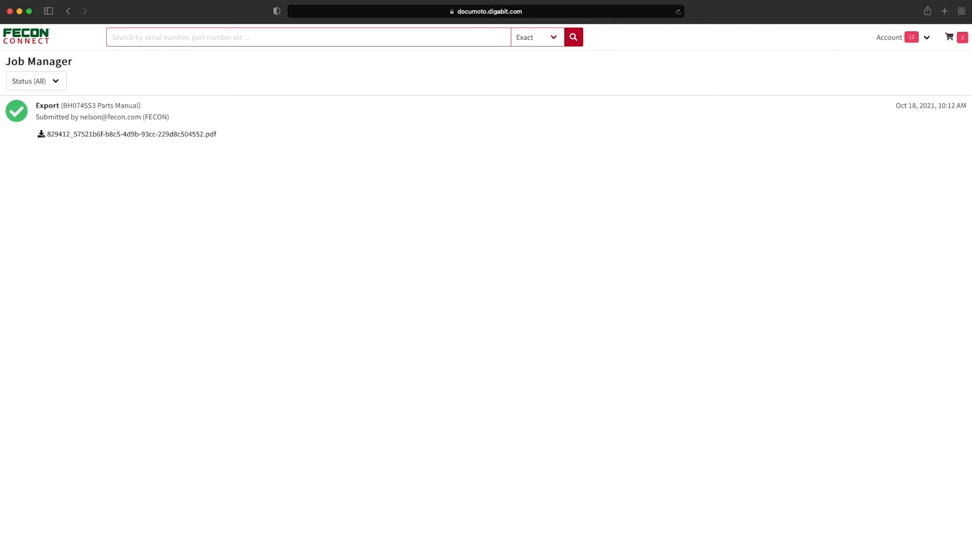
{"action": "left_click", "coordinate": [910, 40]}
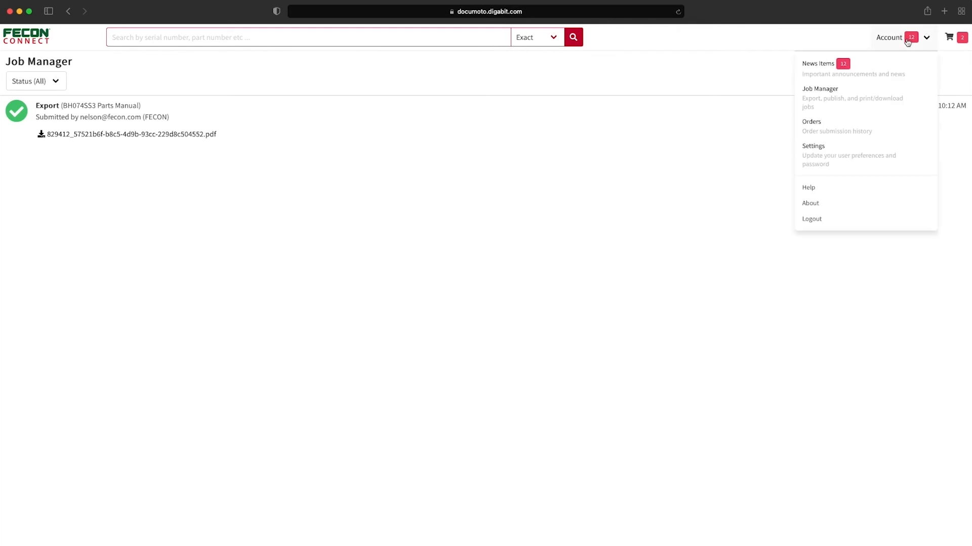
{"action": "left_click", "coordinate": [859, 126]}
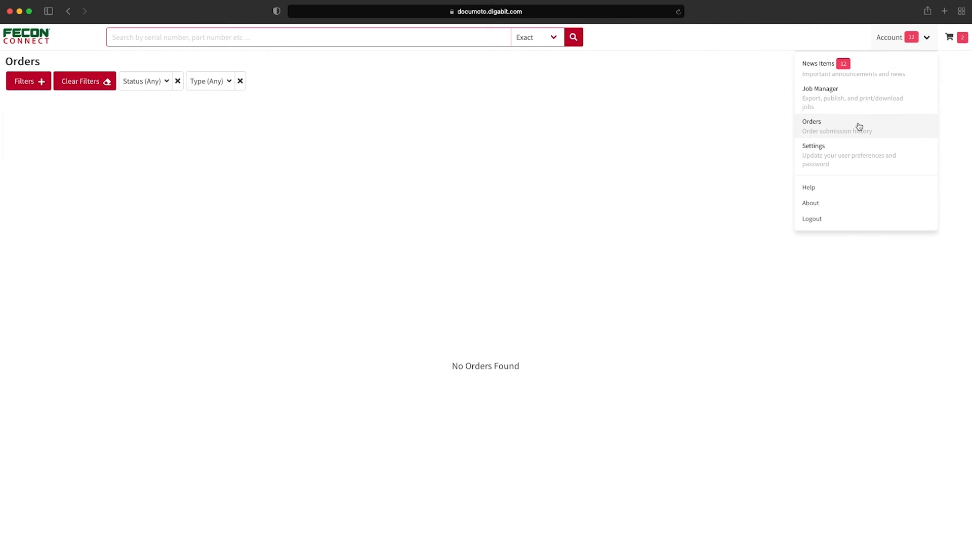
{"action": "left_click", "coordinate": [858, 152]}
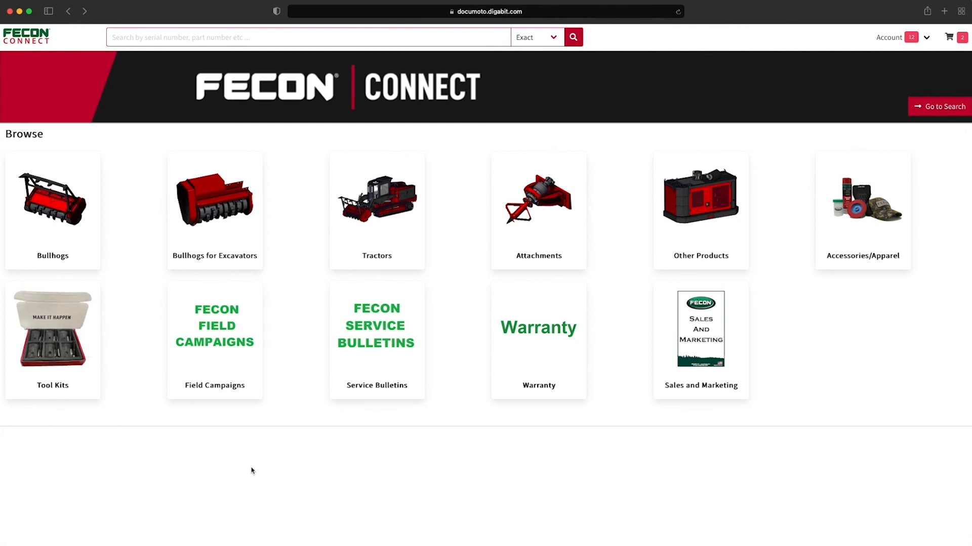
- Check the 54 Service Bulletins and four Warranty documents, then open Sales and Marketing
{"action": "left_click", "coordinate": [364, 358]}
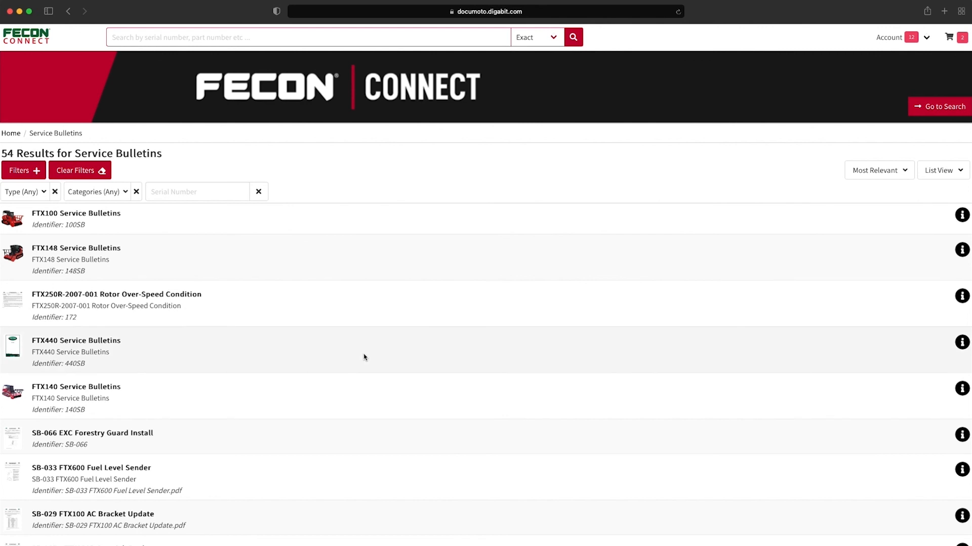
{"action": "left_click", "coordinate": [69, 12]}
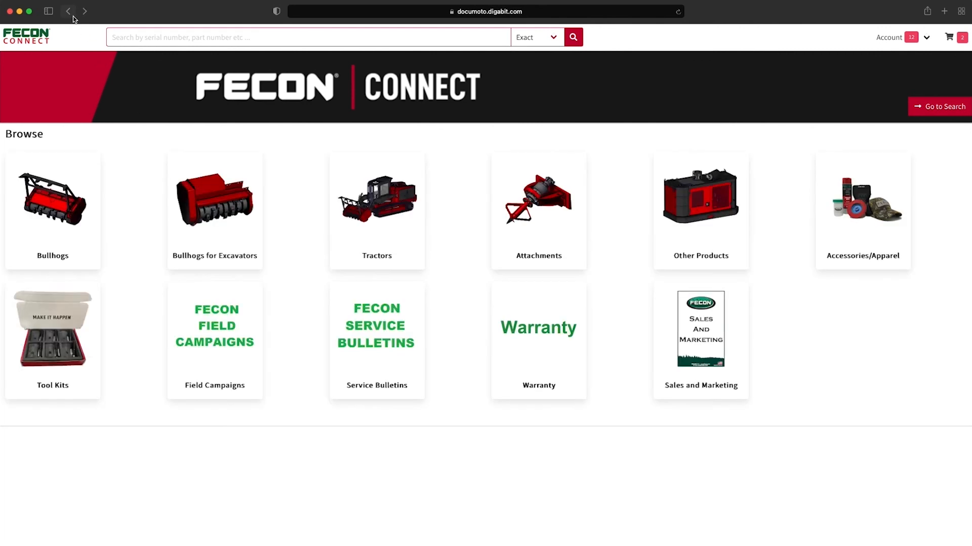
{"action": "left_click", "coordinate": [520, 332]}
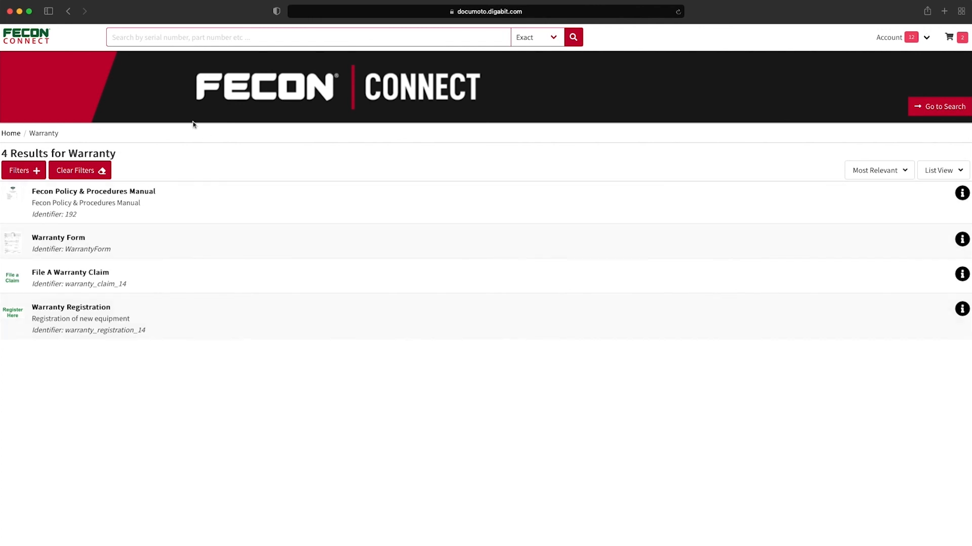
{"action": "left_click", "coordinate": [71, 12]}
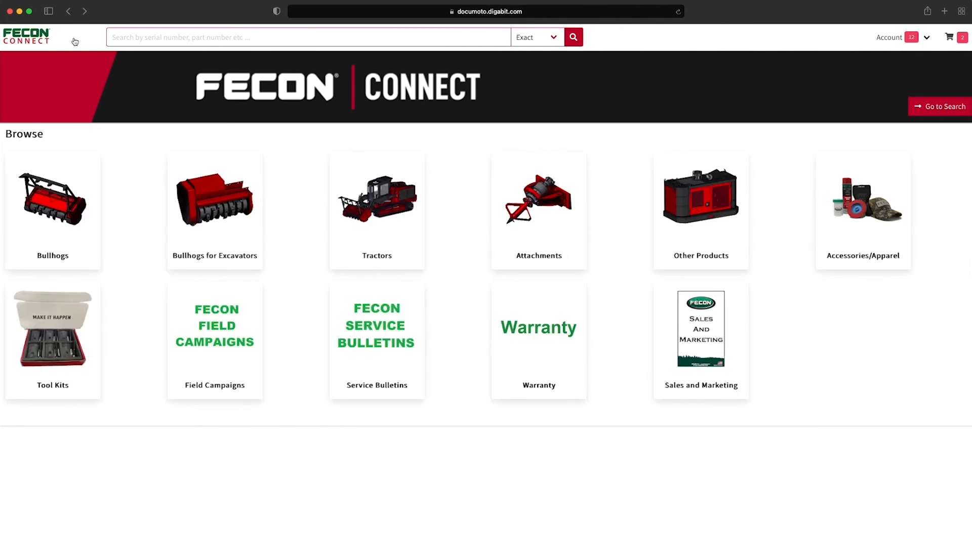
{"action": "left_click", "coordinate": [684, 341]}
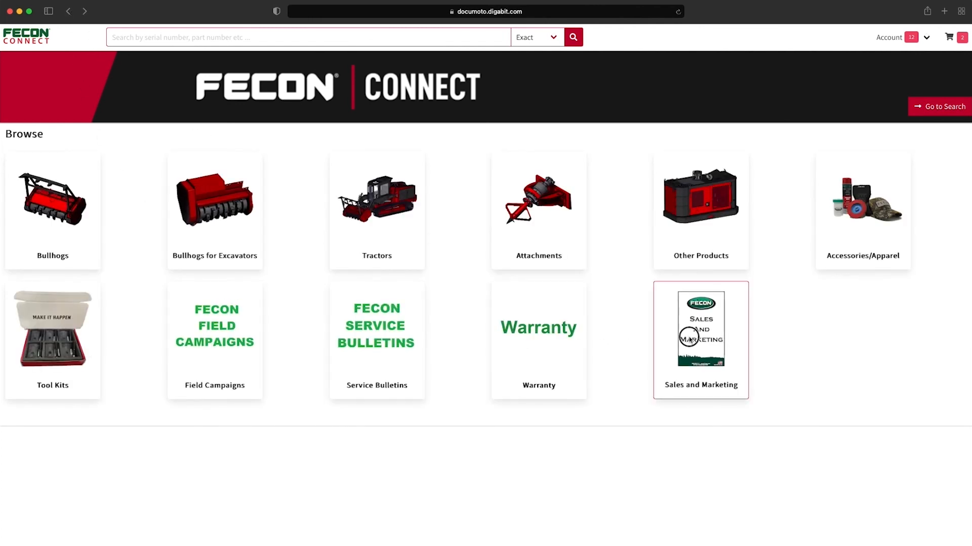